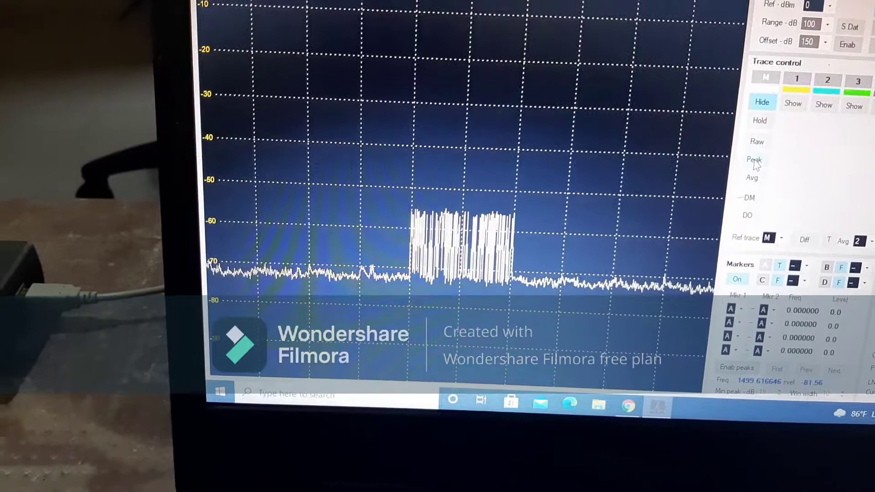
Switch the main trace to Peak hold in Trace control
left_click(781, 173)
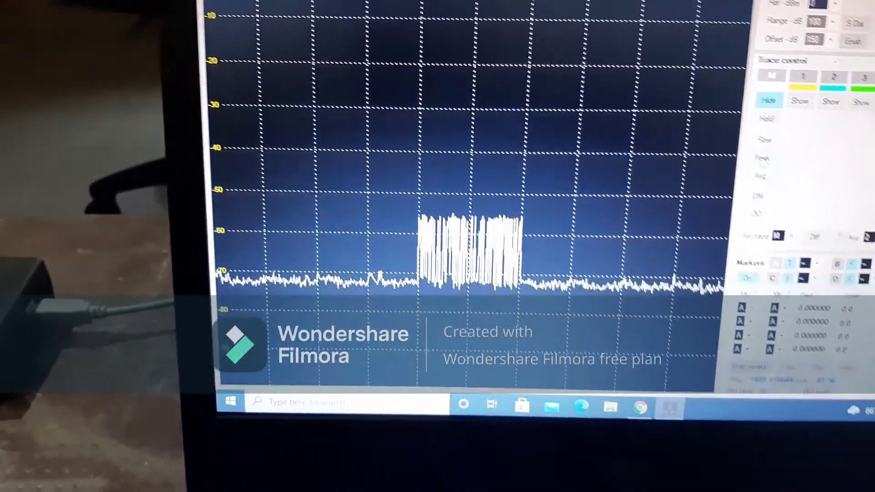